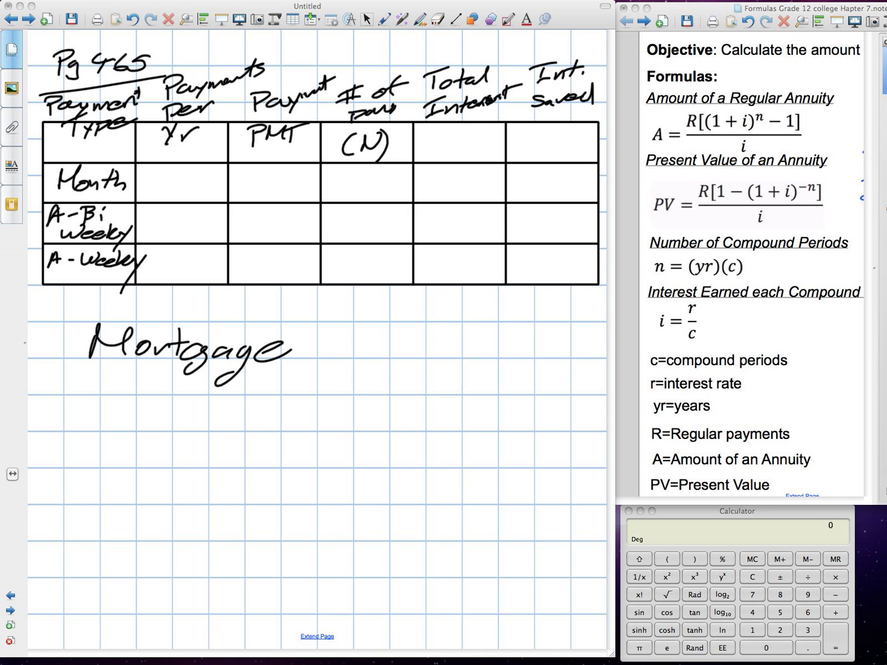
Handwrite "= $340,000" in black beside the word Mortgage
click(384, 19)
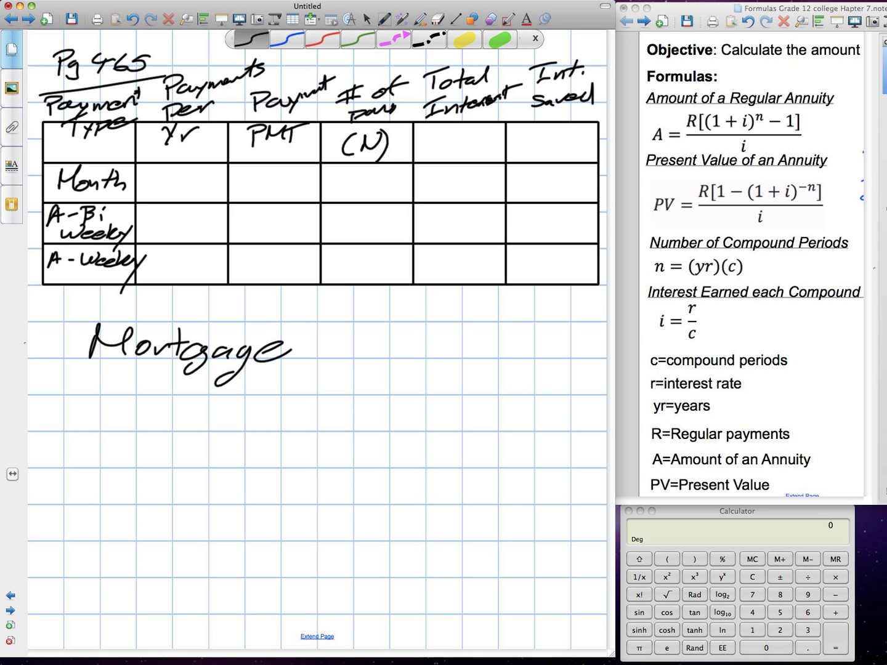
drag(301, 339, 313, 338)
drag(301, 346, 313, 343)
drag(347, 330, 345, 347)
drag(385, 329, 396, 341)
drag(396, 330, 384, 350)
mouse_move(414, 332)
mouse_down()
mouse_move(402, 348)
mouse_move(414, 332)
mouse_up()
drag(426, 346, 416, 359)
drag(449, 337, 455, 336)
drag(476, 336, 482, 334)
drag(500, 336, 518, 337)
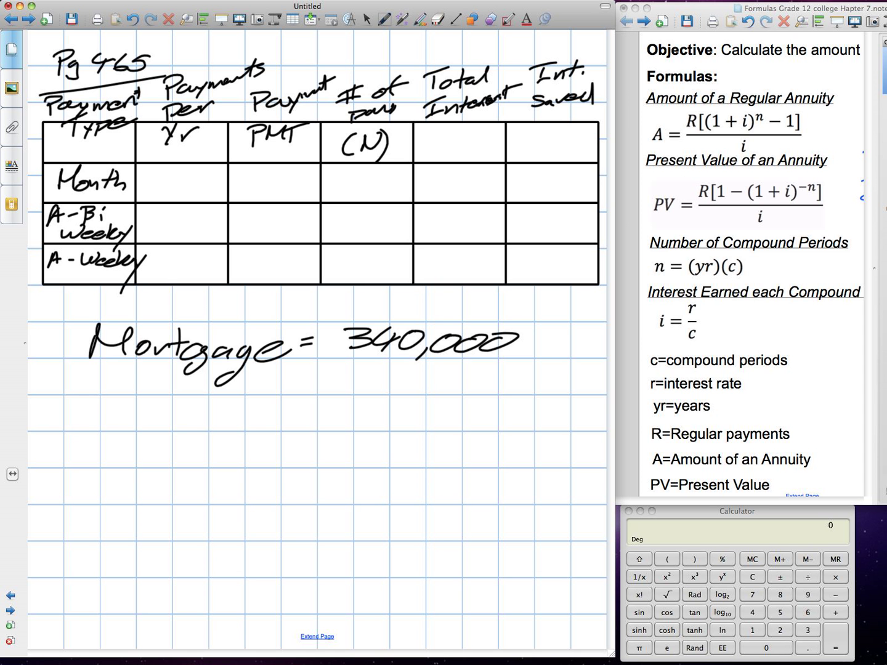
drag(333, 309, 314, 331)
drag(325, 306, 322, 337)
Handwrite the interest rate "I = 3.09%" in black below the mortgage amount
drag(89, 401, 141, 394)
drag(114, 401, 105, 428)
drag(85, 431, 126, 425)
drag(146, 412, 165, 415)
drag(195, 404, 196, 423)
drag(223, 421, 225, 422)
mouse_move(248, 407)
mouse_down()
mouse_move(282, 404)
mouse_move(281, 429)
mouse_up()
drag(311, 407, 297, 429)
drag(326, 414, 328, 415)
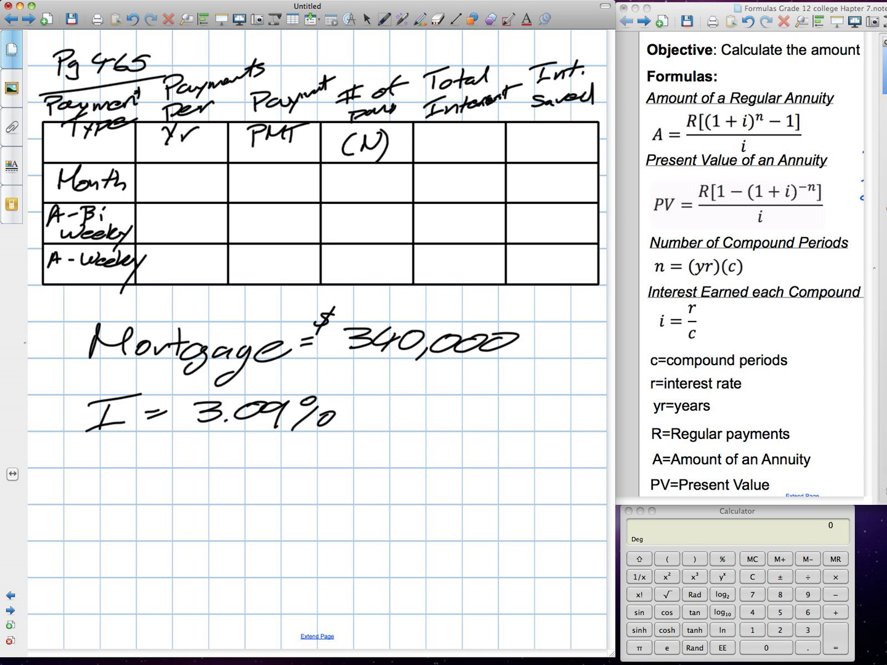
Handwrite the term "25 yrs" in black below the interest rate
drag(101, 480, 136, 499)
mouse_move(165, 474)
mouse_down()
mouse_move(141, 485)
mouse_move(142, 496)
mouse_up()
drag(180, 490, 172, 528)
drag(203, 489, 219, 486)
drag(243, 485, 222, 502)
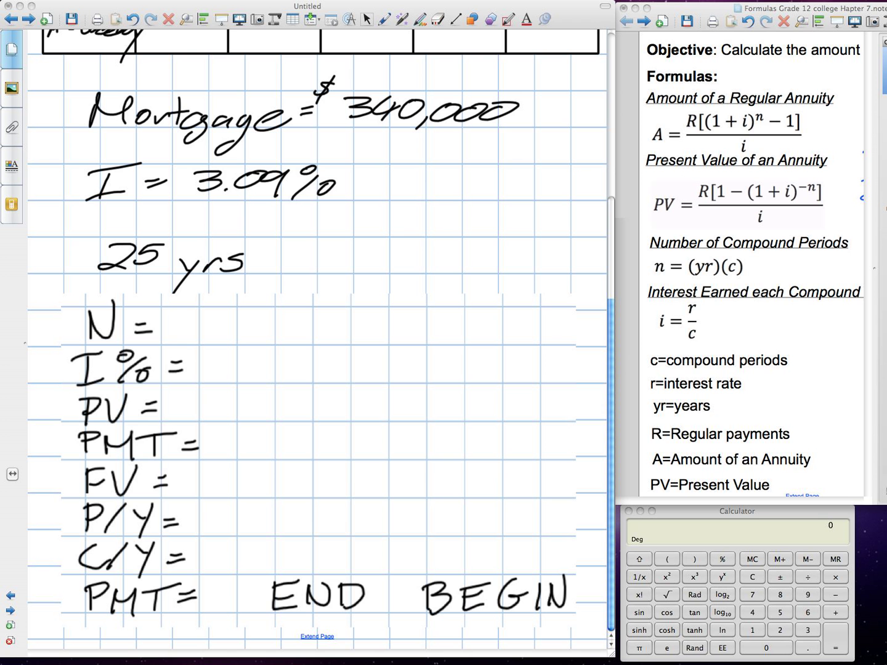
Write the expression "(12)(25) =" in red on the N line of the payment solver list
mouse_move(186, 310)
mouse_down()
mouse_move(182, 339)
mouse_move(229, 338)
mouse_up()
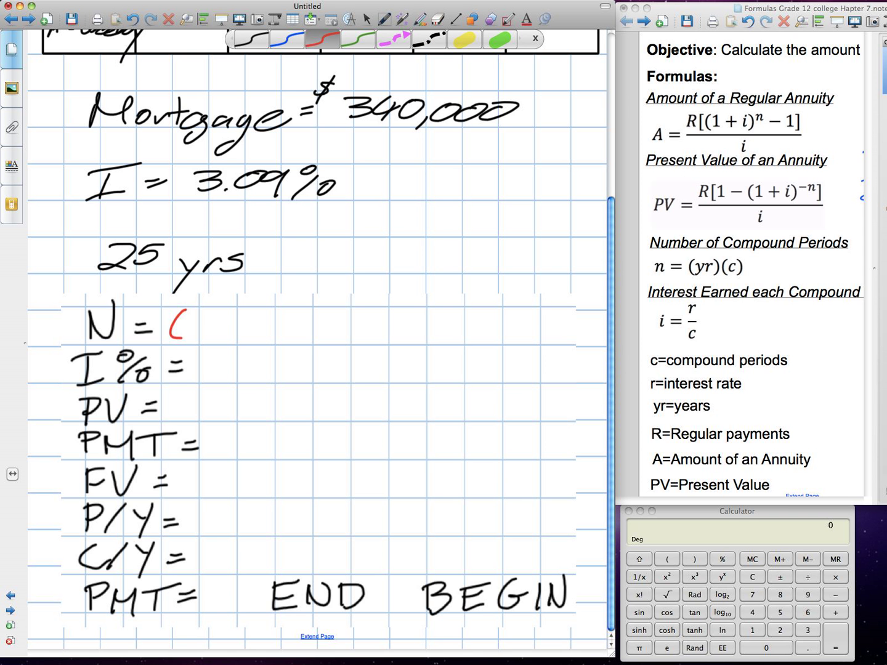
drag(224, 312, 223, 349)
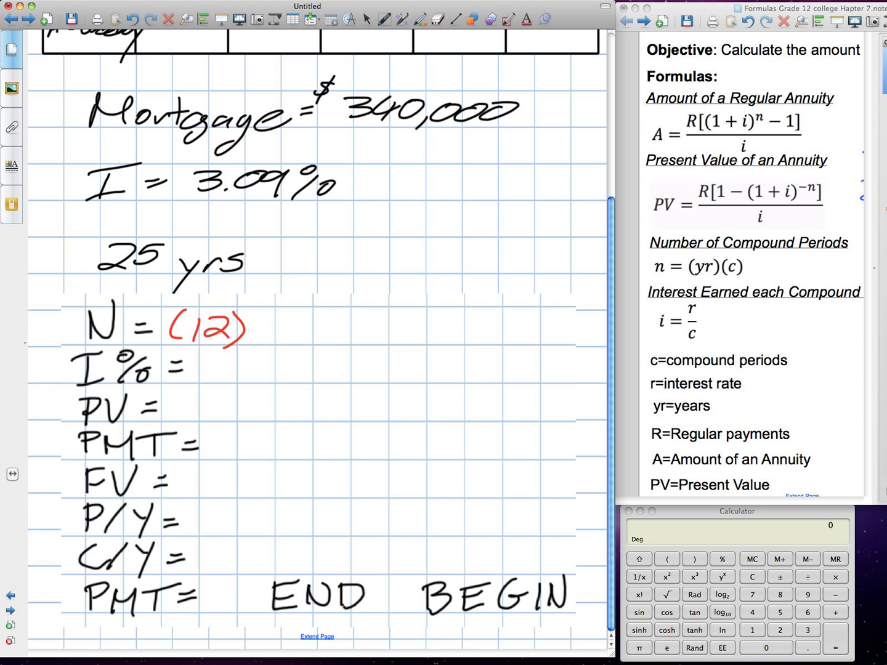
drag(263, 312, 256, 342)
mouse_move(273, 321)
mouse_down()
mouse_move(276, 337)
mouse_move(294, 336)
mouse_up()
drag(302, 318, 294, 337)
drag(303, 317, 321, 316)
drag(326, 304, 318, 348)
drag(353, 325, 369, 324)
drag(351, 334, 366, 334)
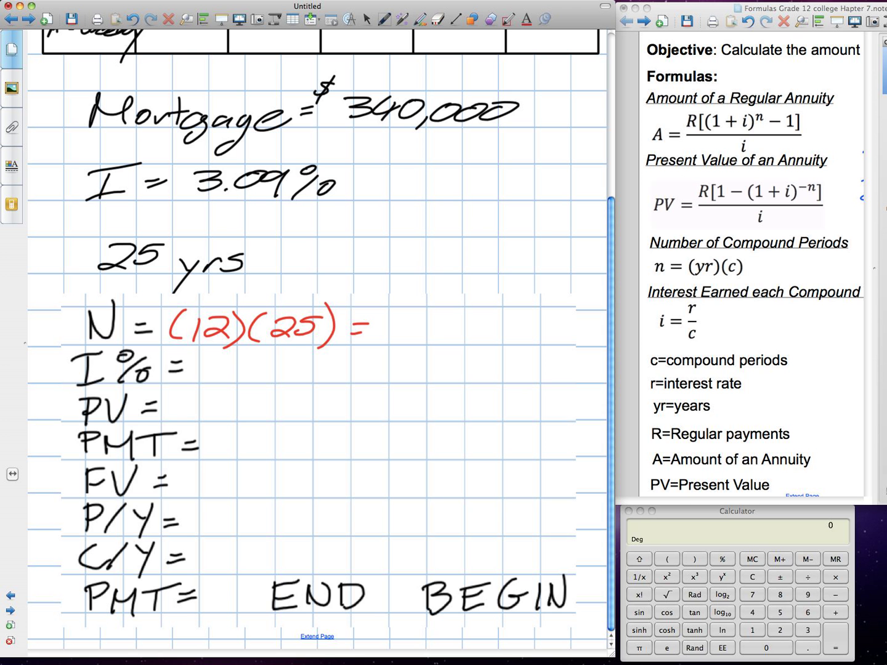
Multiply 25 by 12 in the Calculator, and write 300 in red as the answer on the notebook's N line
text(25*)
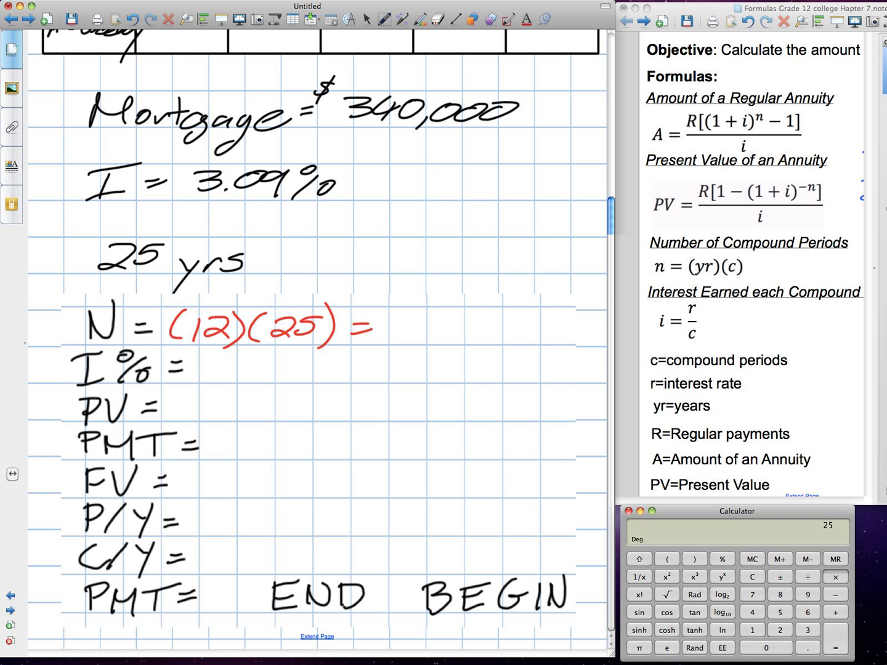
key(Return)
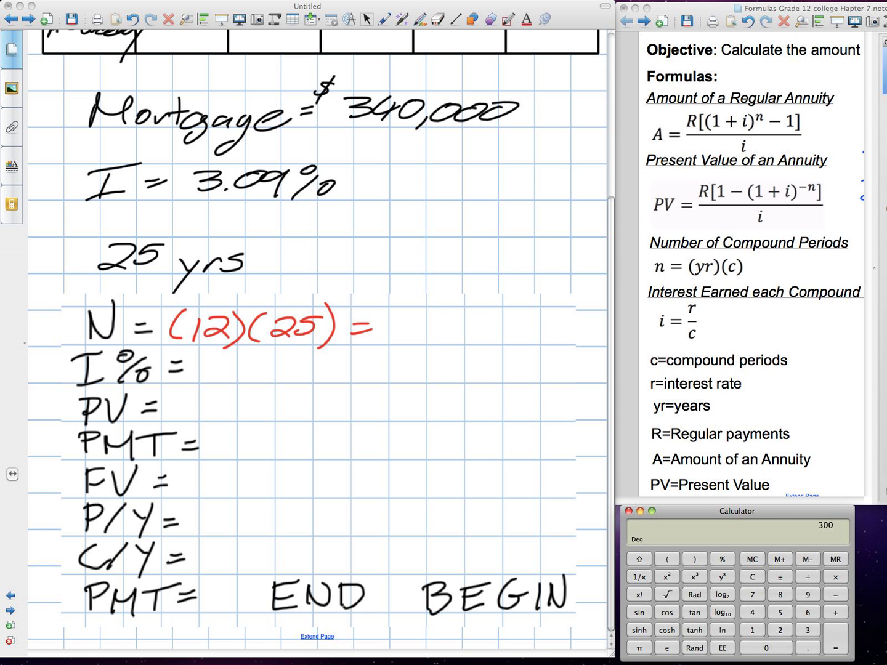
key(super+Tab)
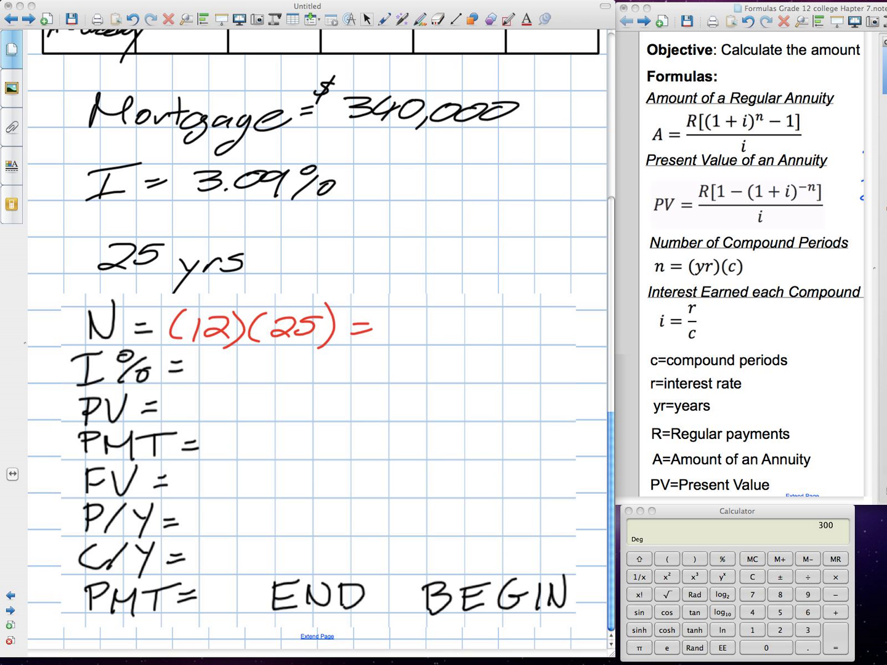
click(384, 19)
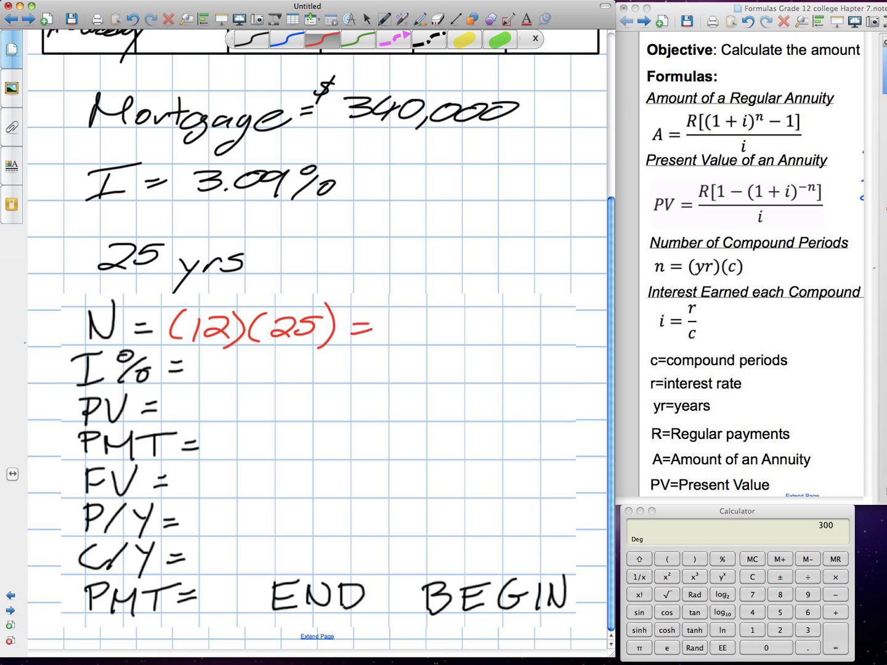
drag(400, 313, 397, 329)
drag(431, 318, 435, 320)
drag(451, 317, 455, 318)
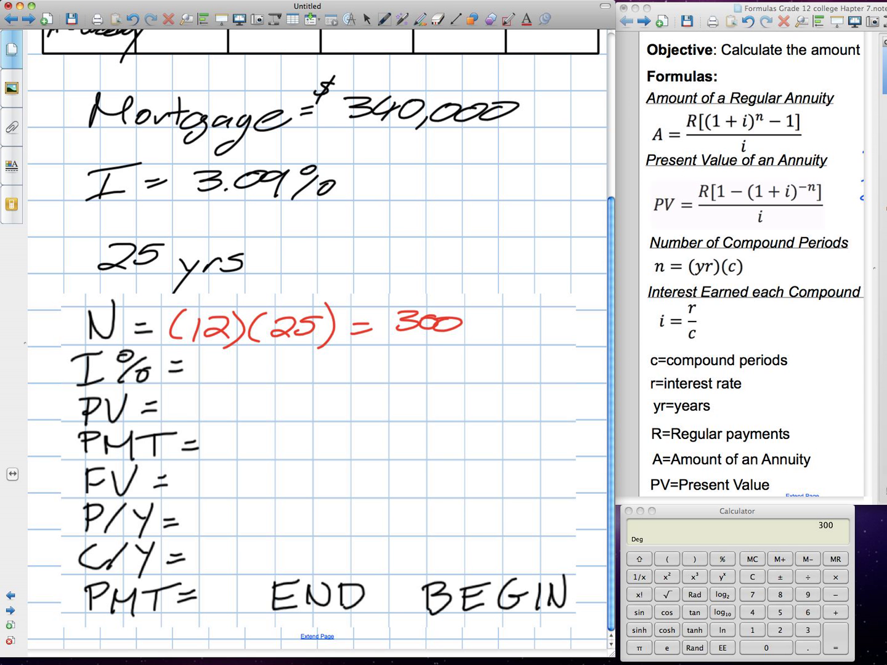
Underline the given 3.09% rate in red and write 3.09 on the I% line
drag(188, 209, 358, 202)
mouse_move(221, 362)
mouse_down()
mouse_move(239, 366)
mouse_move(219, 379)
mouse_up()
drag(252, 376, 253, 378)
drag(276, 362, 275, 363)
drag(311, 363, 305, 381)
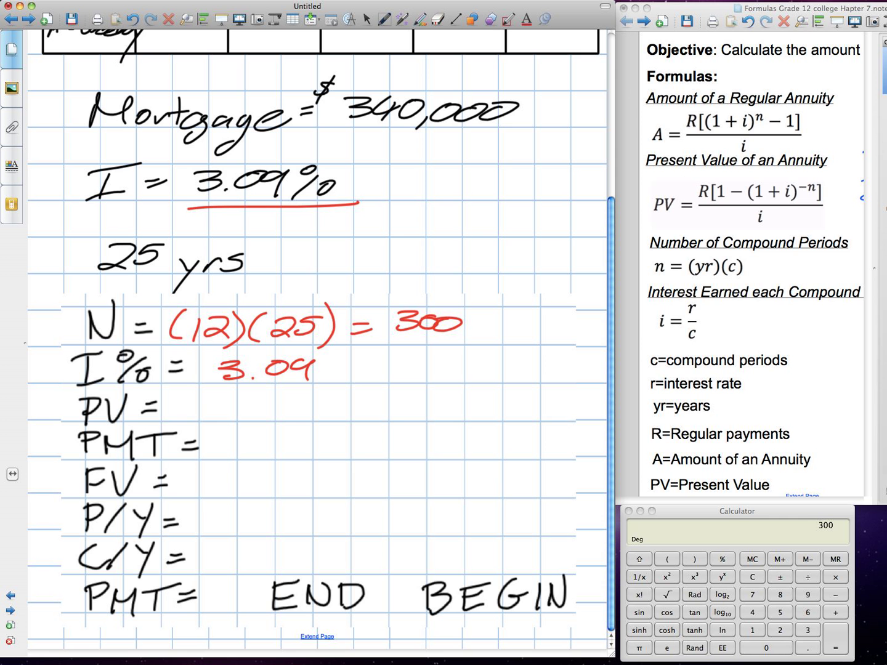
Write $340,000 in red as the present value on the PV line
drag(202, 397, 202, 414)
drag(236, 396, 244, 414)
mouse_move(273, 399)
mouse_down()
mouse_move(273, 412)
mouse_move(279, 399)
mouse_up()
drag(286, 407, 282, 419)
drag(311, 399, 308, 400)
drag(335, 398, 332, 400)
drag(363, 397, 360, 398)
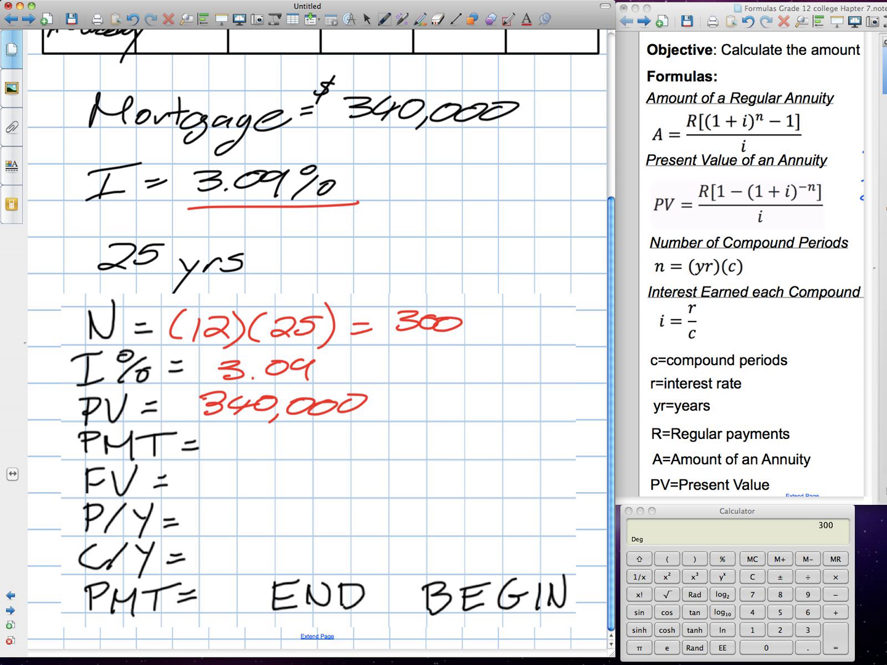
drag(191, 384, 175, 399)
drag(183, 380, 181, 402)
Highlight the PMT label above FV in yellow and write 0 in black on the FV line
mouse_move(85, 442)
mouse_down()
mouse_move(103, 435)
mouse_move(207, 441)
mouse_up()
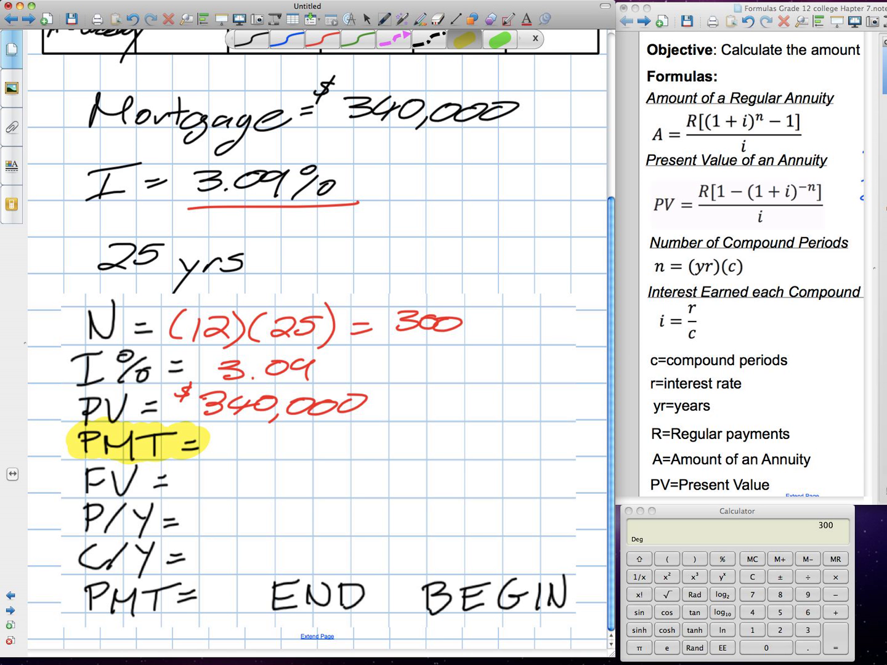
click(251, 39)
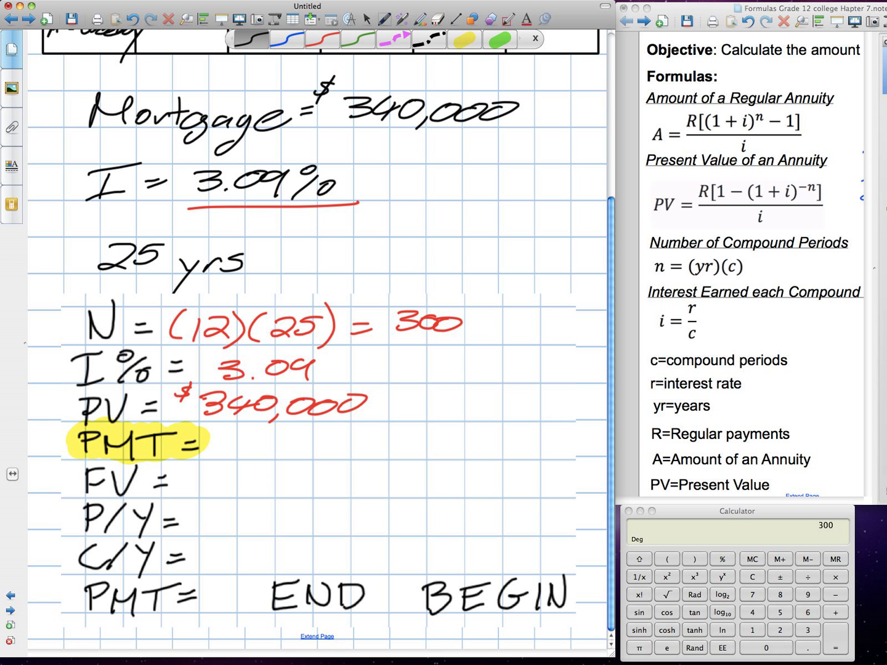
drag(206, 475, 208, 476)
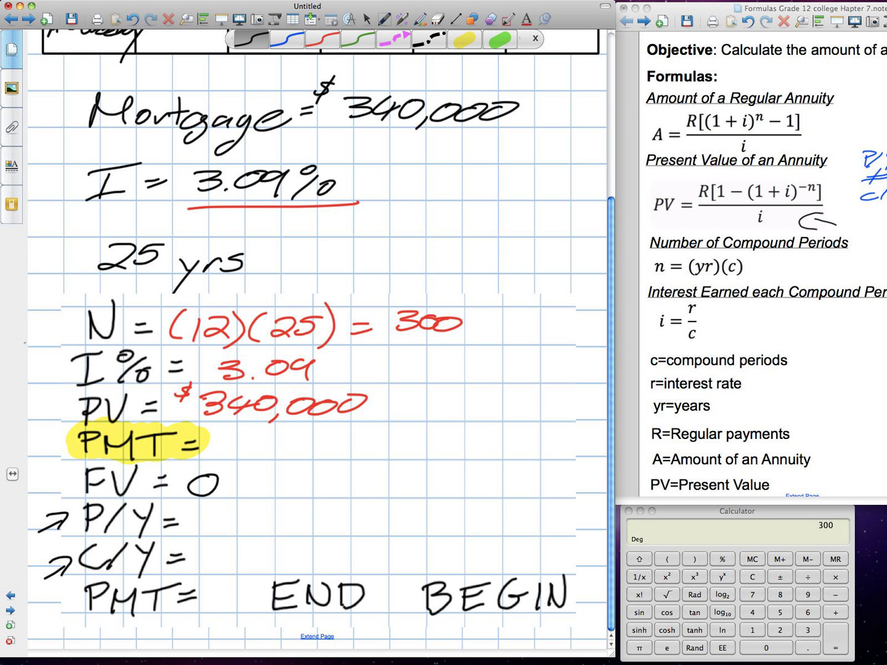
Complete P/Y with 12 and C/Y with 2, noting C/Y=2 beside the interest rate as well, and highlight END in green
drag(454, 174, 455, 188)
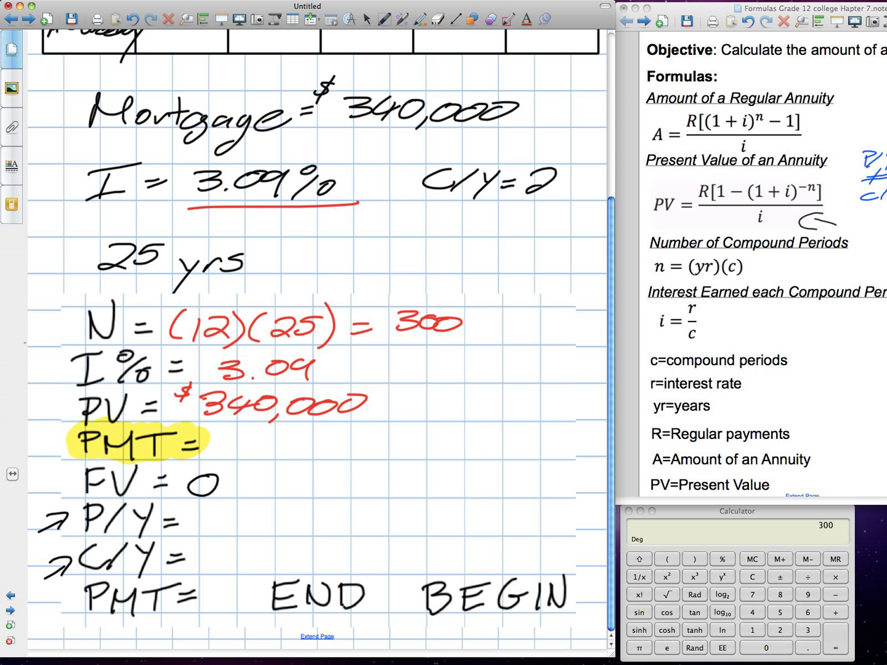
drag(208, 550, 240, 571)
drag(210, 507, 198, 533)
drag(216, 511, 246, 535)
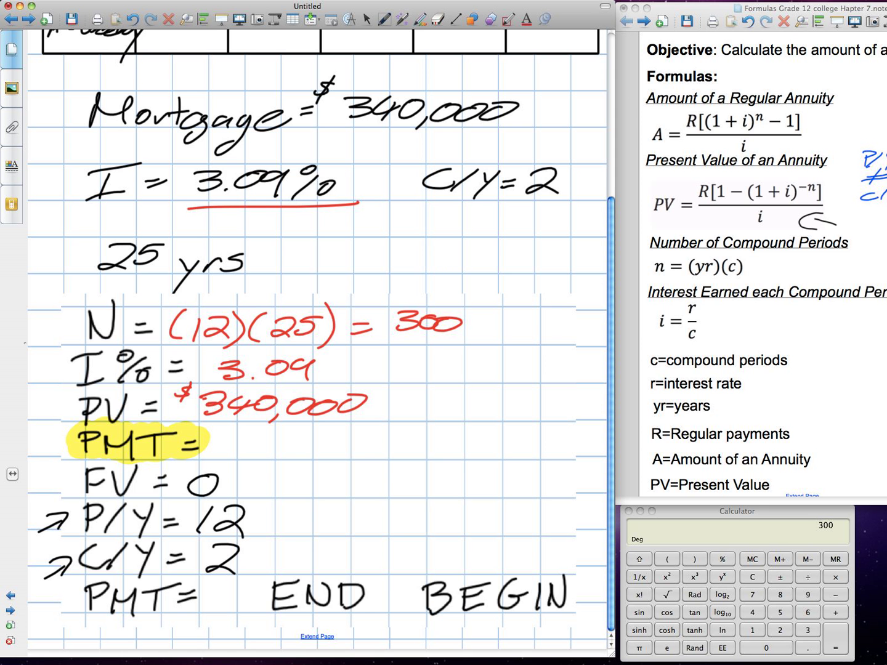
drag(271, 597, 379, 595)
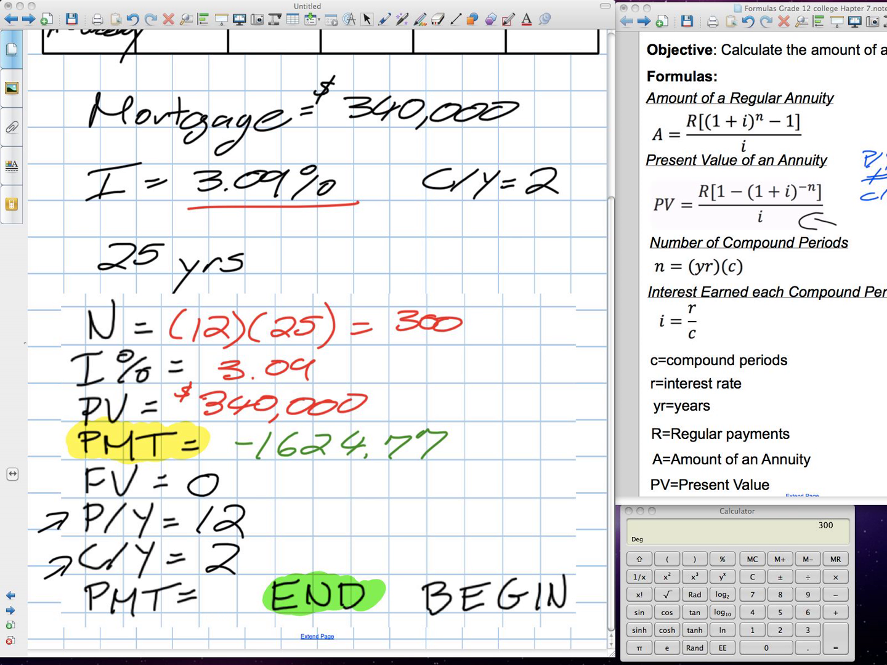
Write 12 in red under Payments per Yr in the Month row of the table
scroll(317, 342, up, 5)
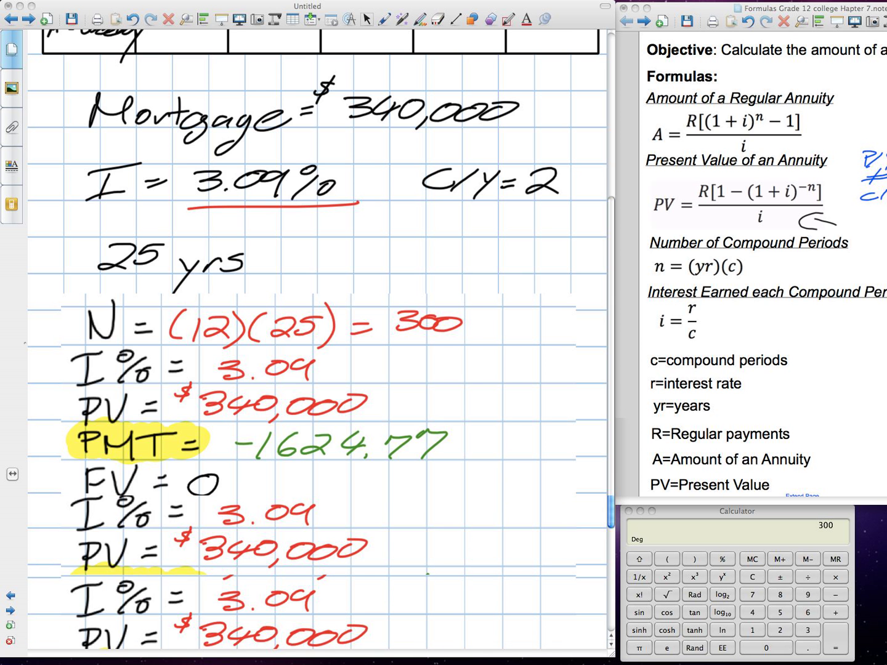
scroll(317, 339, up, 5)
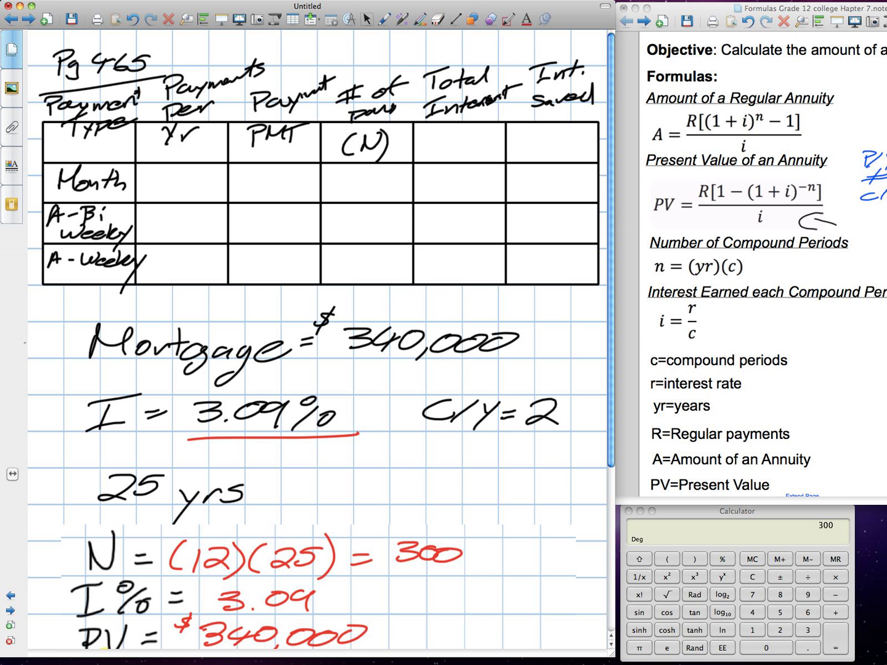
click(385, 19)
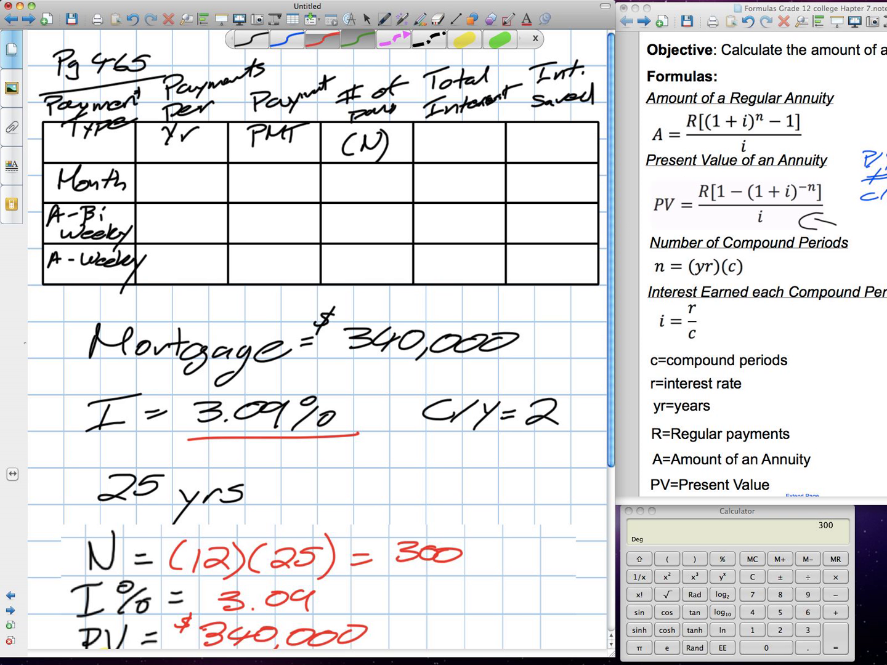
click(323, 39)
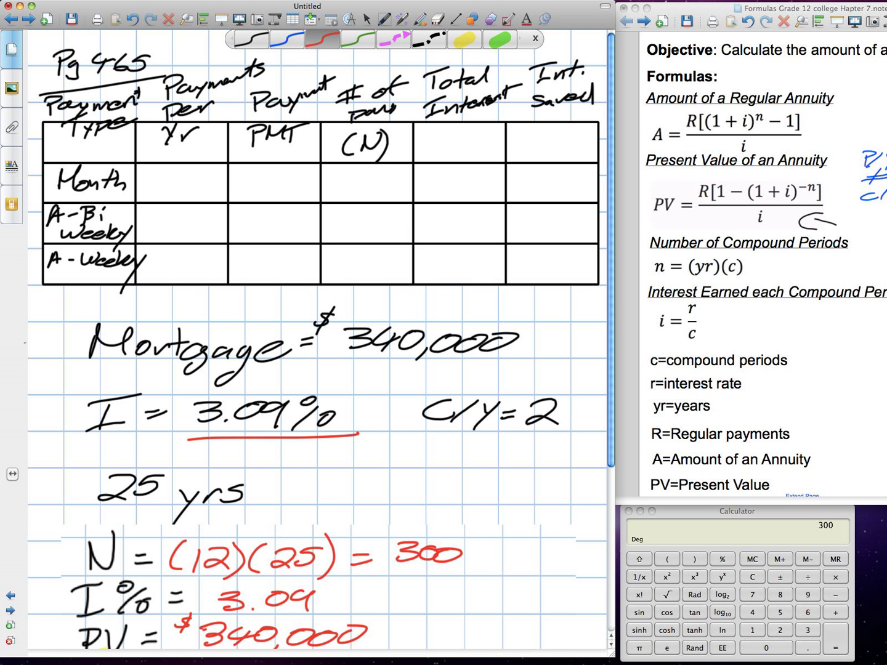
drag(152, 174, 146, 195)
drag(157, 179, 191, 191)
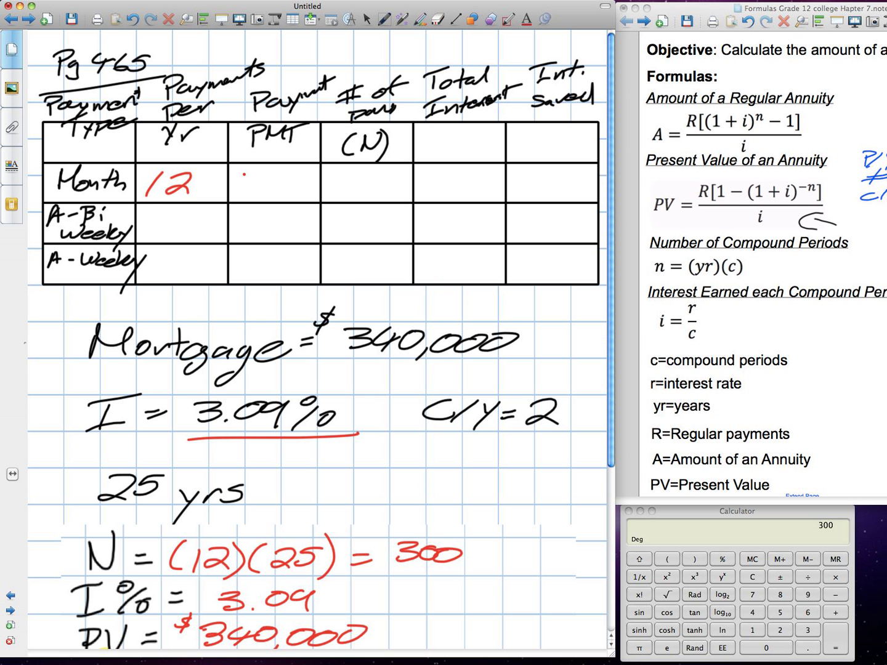
Write the payment $1,624.77 in red in the Month row's PMT cell
drag(239, 176, 234, 199)
drag(244, 185, 242, 192)
drag(266, 176, 256, 185)
drag(272, 180, 297, 185)
drag(296, 178, 291, 192)
click(299, 189)
drag(302, 180, 304, 190)
drag(313, 179, 315, 191)
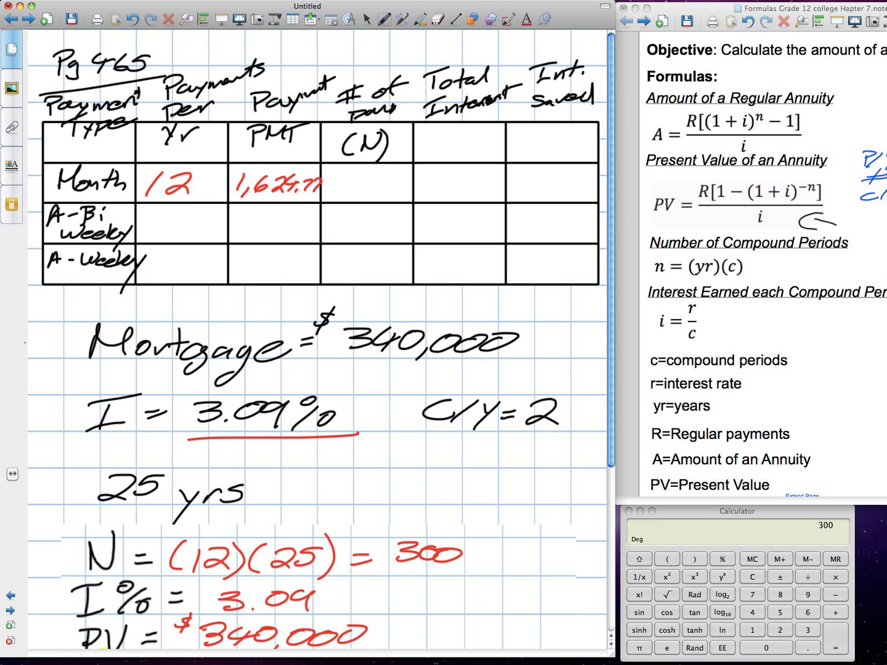
drag(230, 165, 228, 177)
Write 300 in red in the Month row's (N) cell and underline the given 340,000 mortgage amount
drag(333, 177, 332, 191)
drag(367, 175, 386, 178)
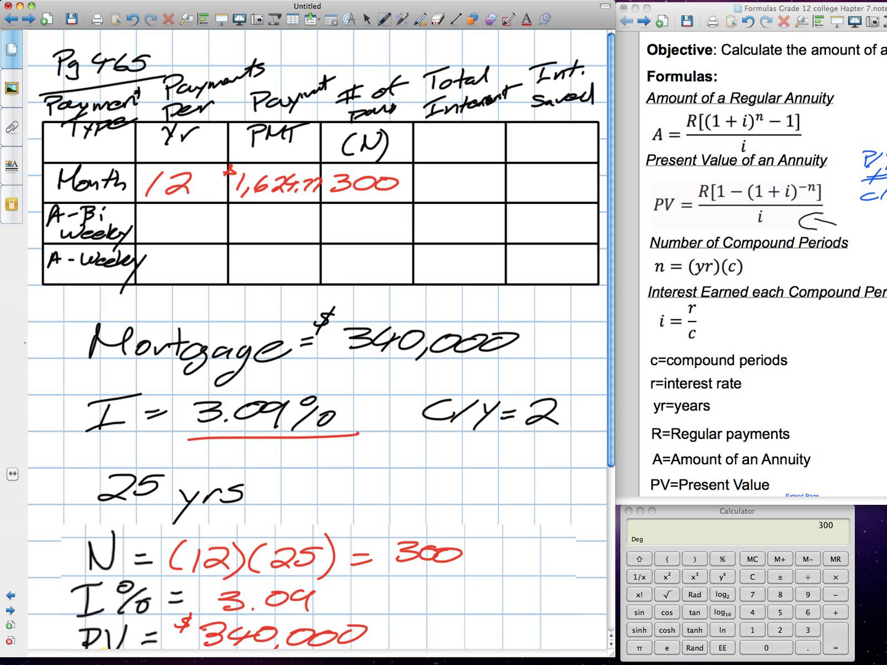
drag(343, 370, 524, 363)
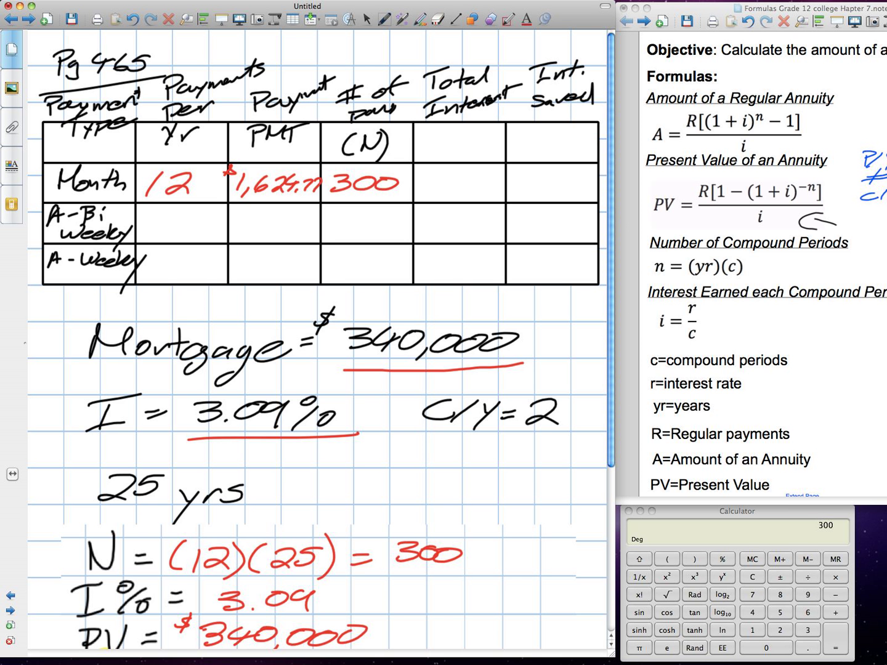